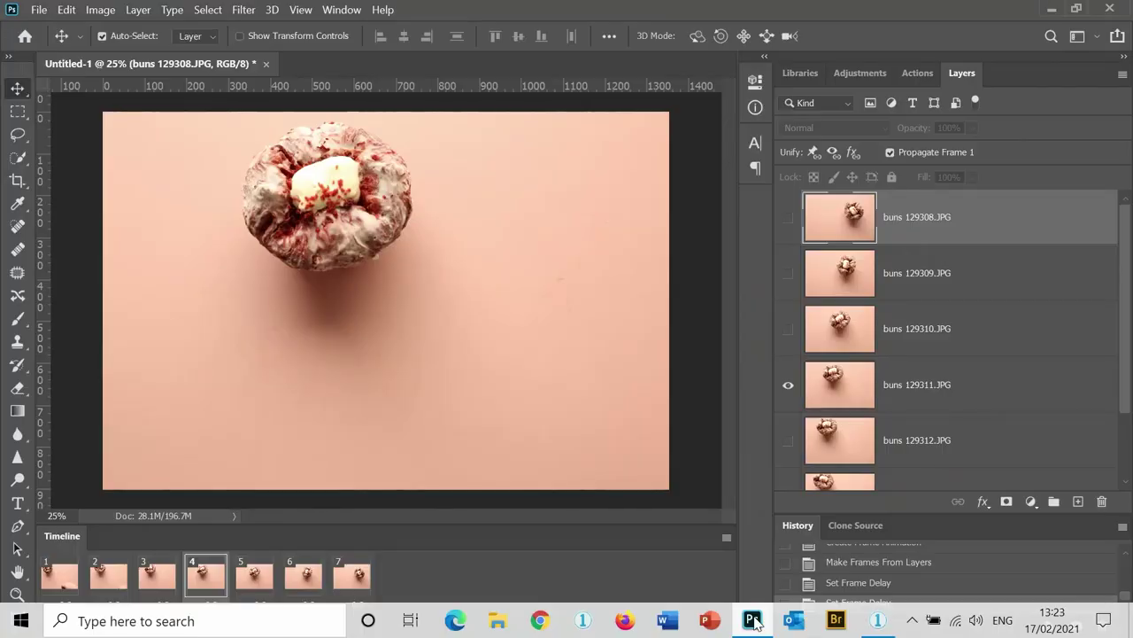
Close the Untitled-1 bun animation document and discard its unsaved changes
left_click(268, 66)
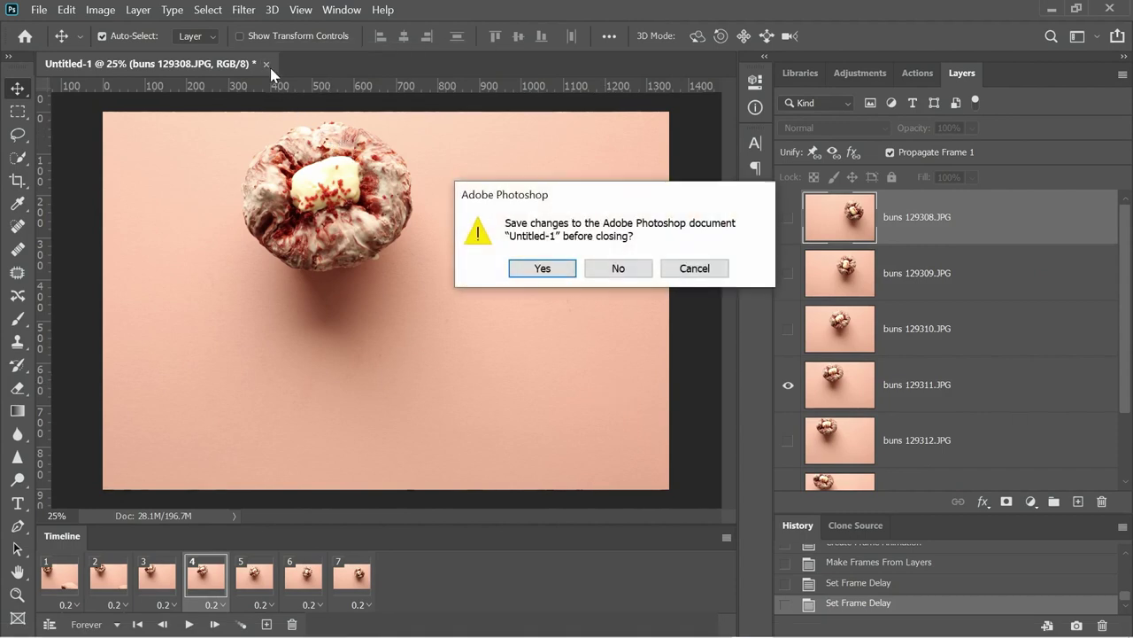
left_click(622, 273)
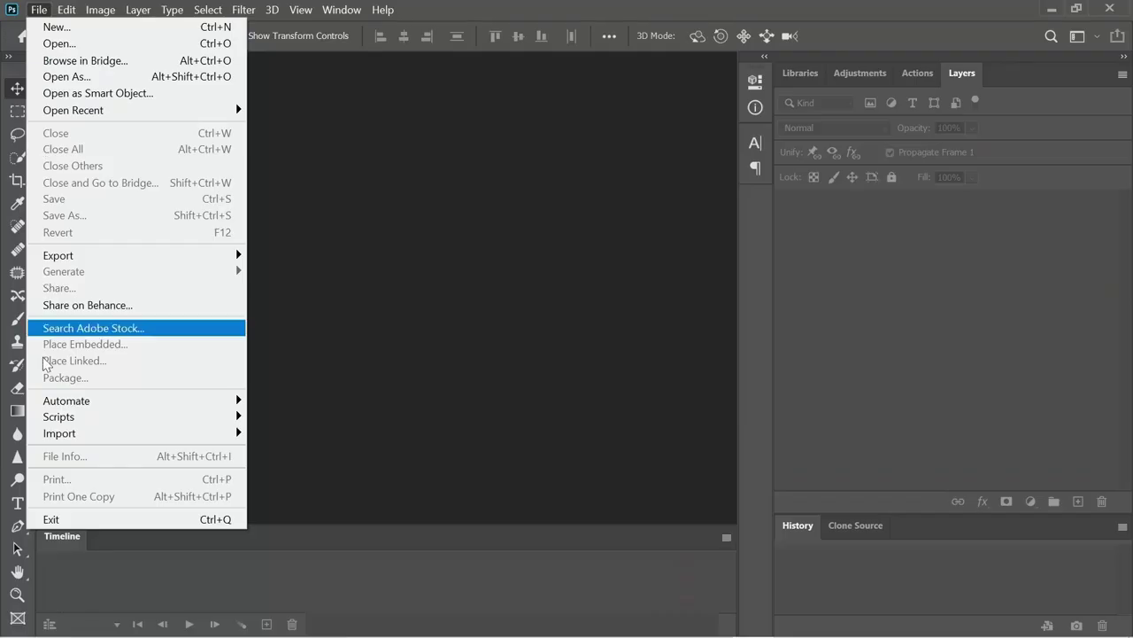
Start Load Files into Stack and browse to the Queen oh hearts Capture folder
mouse_move(55, 418)
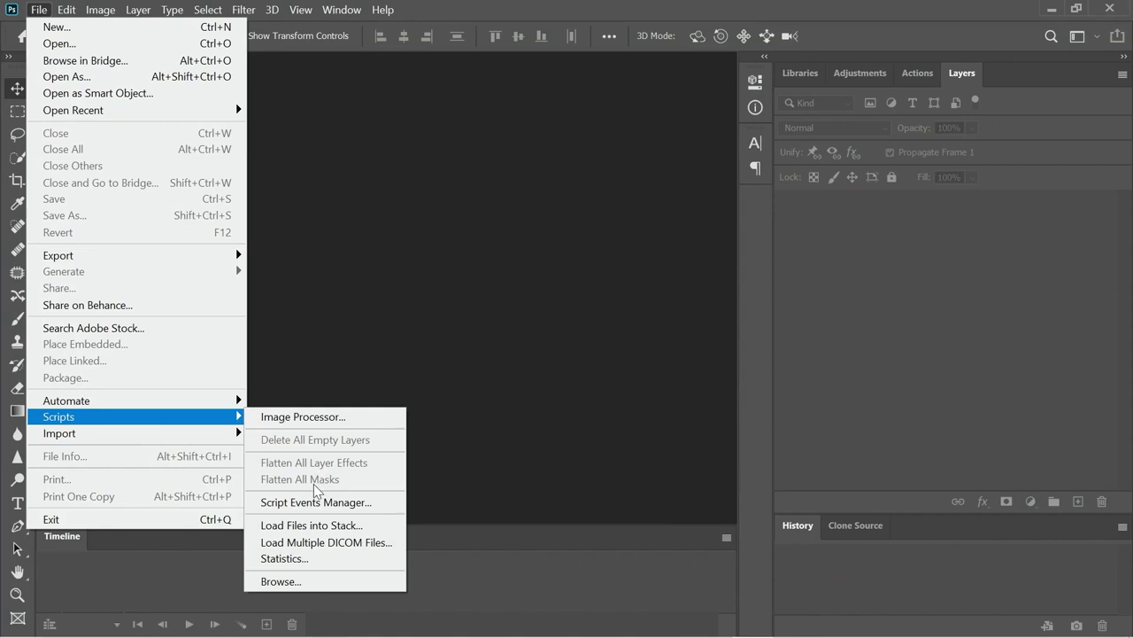
left_click(316, 526)
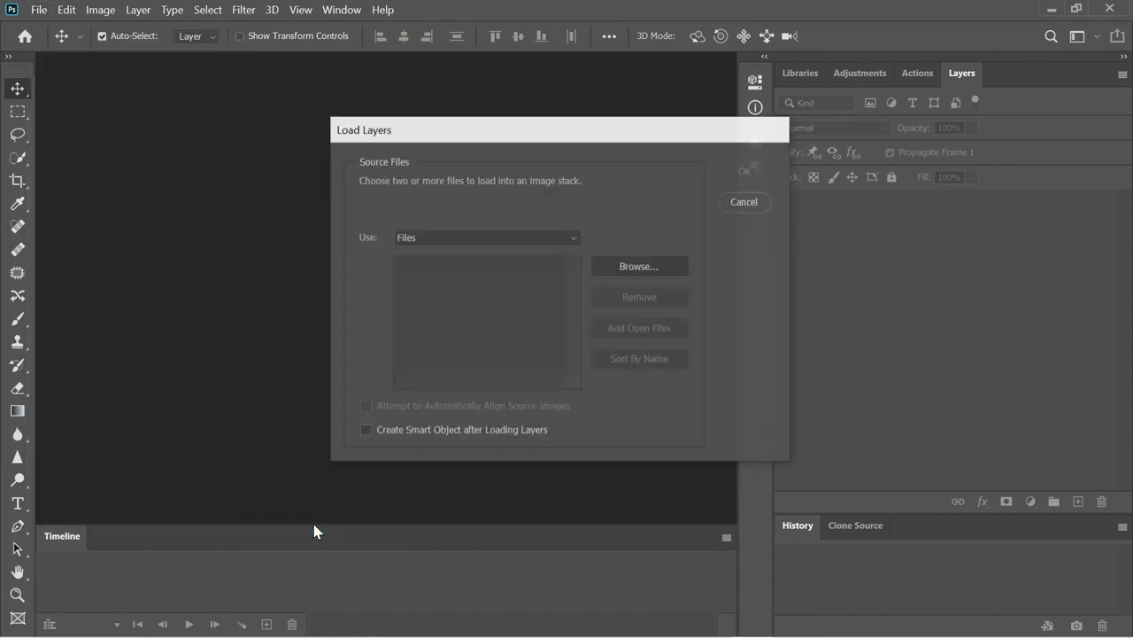
left_click(626, 265)
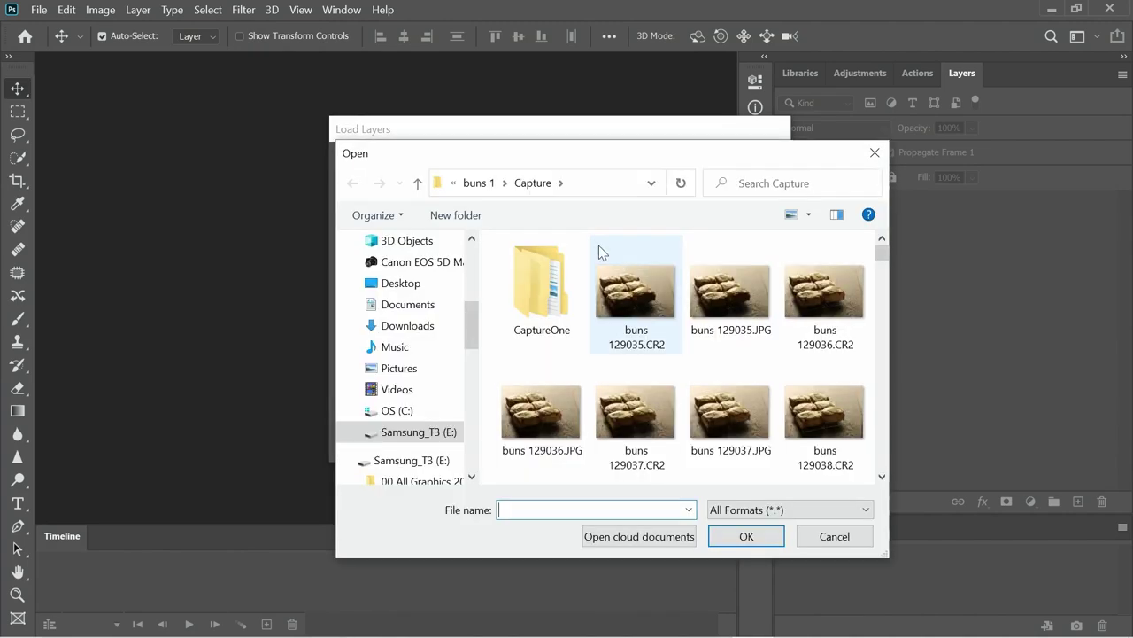
left_click(478, 183)
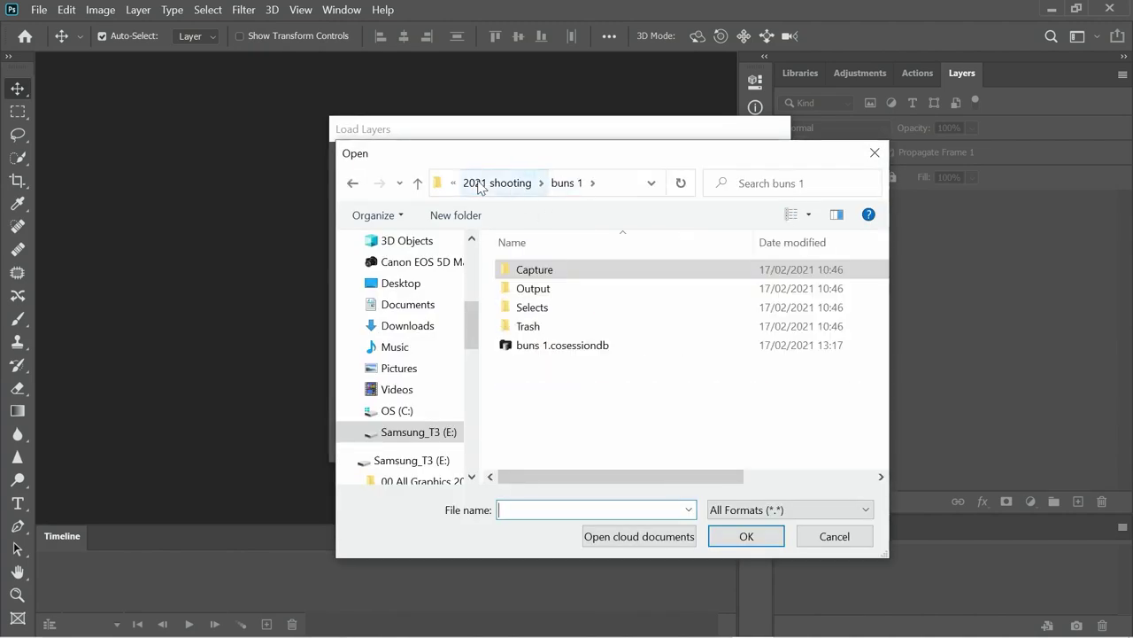
left_click(478, 184)
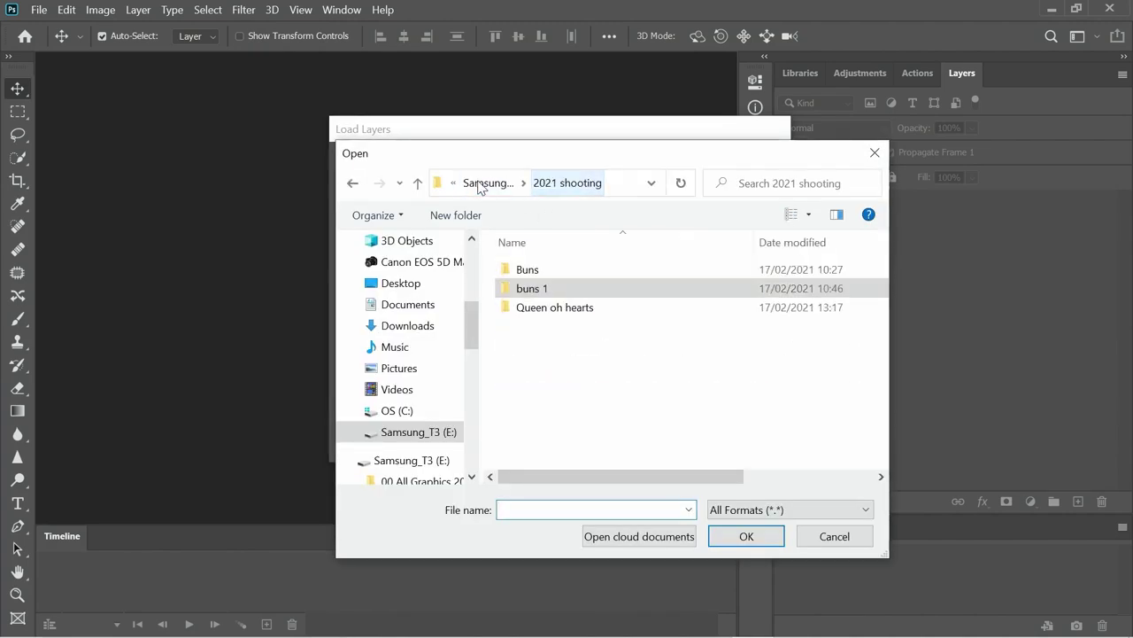
double_click(536, 309)
double_click(535, 269)
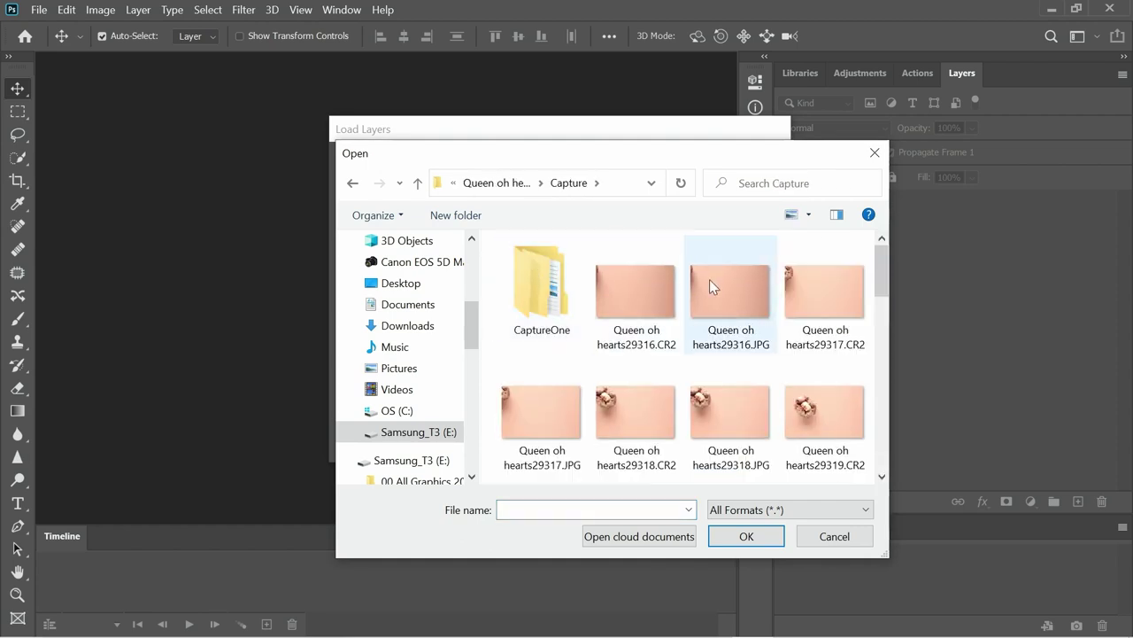
Select the Queen oh hearts JPG frames 29316 through 29324
left_click(710, 279)
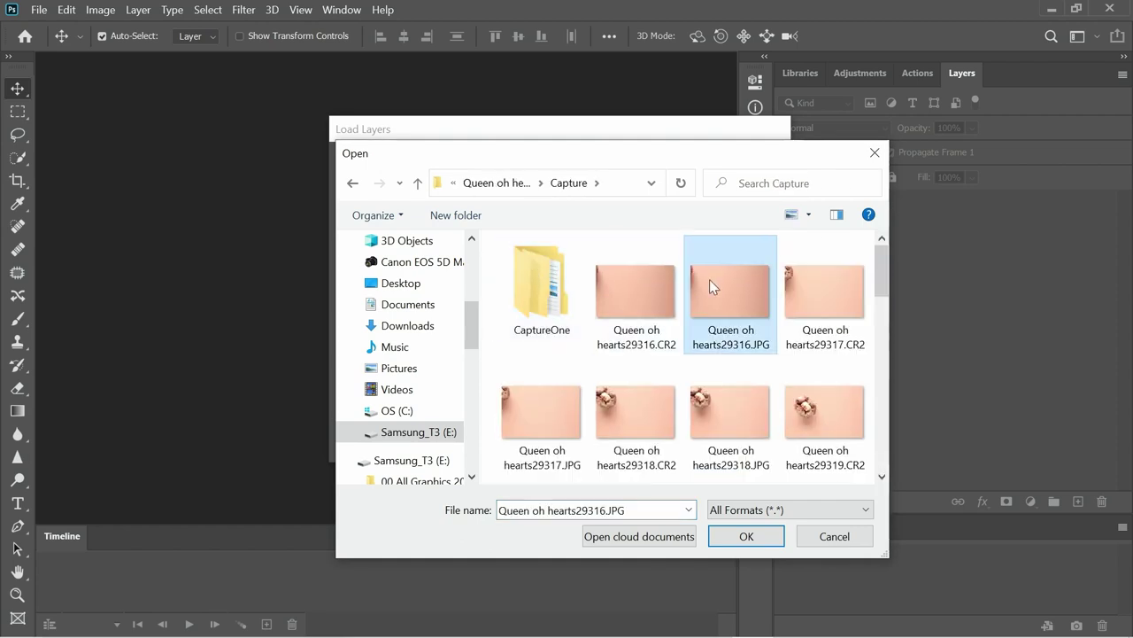
left_click(542, 414, "ctrl")
left_click(731, 454, "ctrl")
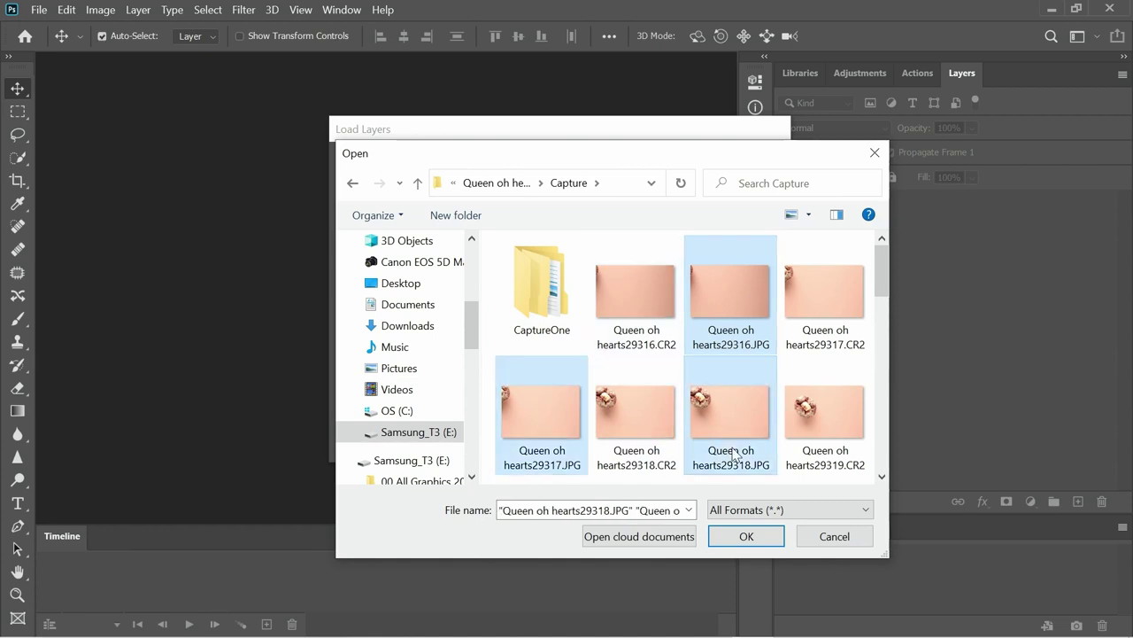
left_click(881, 477)
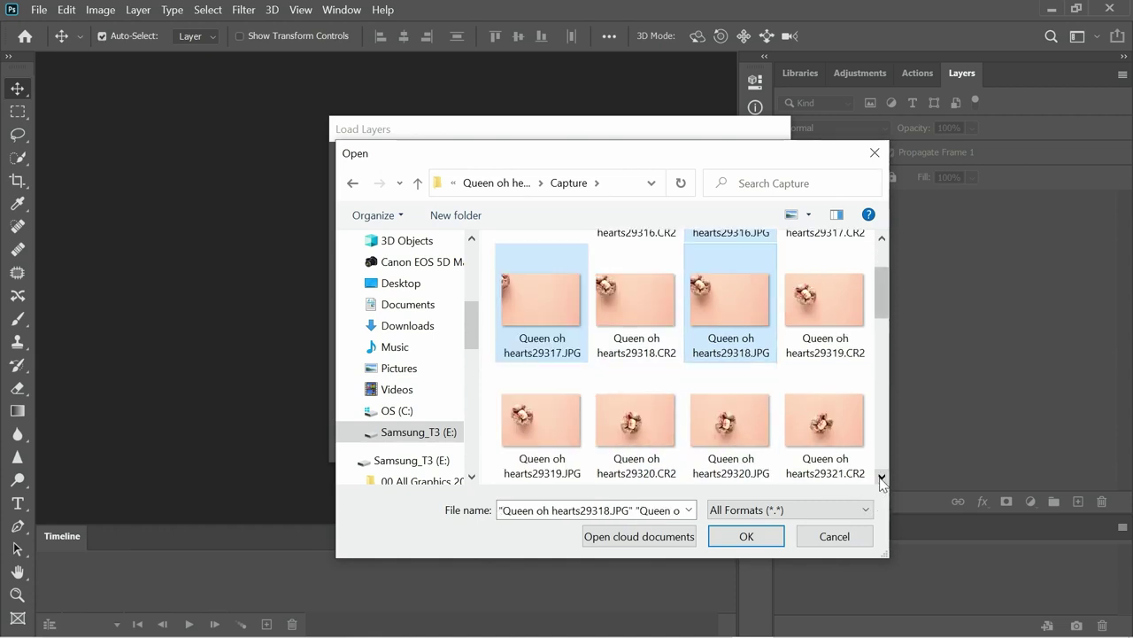
left_click(547, 437, "ctrl")
left_click(740, 430, "ctrl")
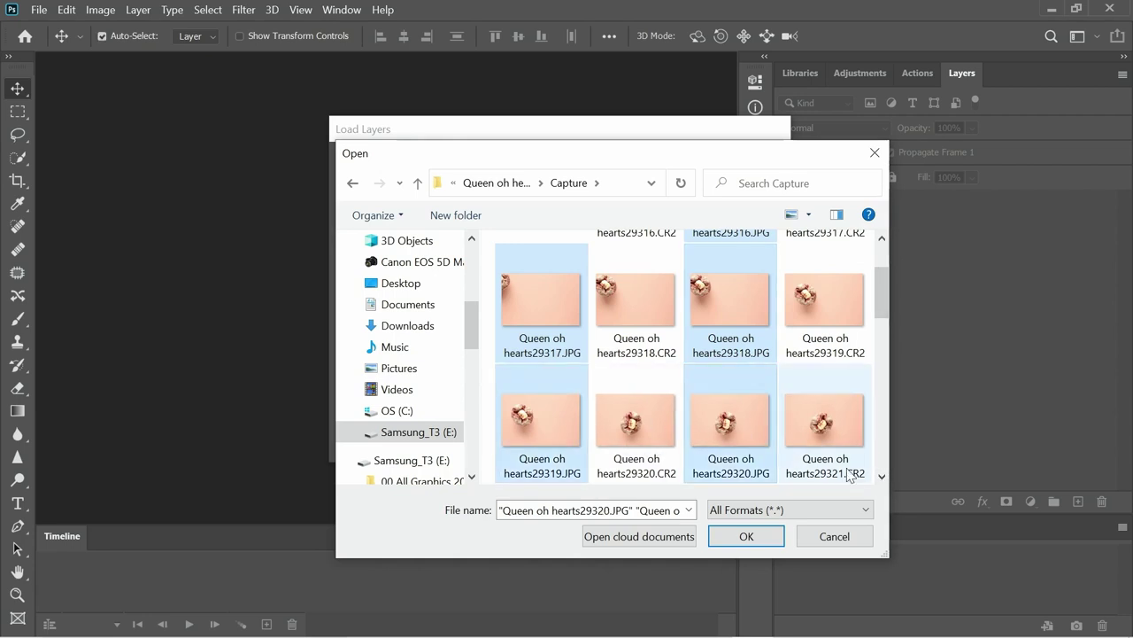
left_click(881, 478)
left_click(881, 478)
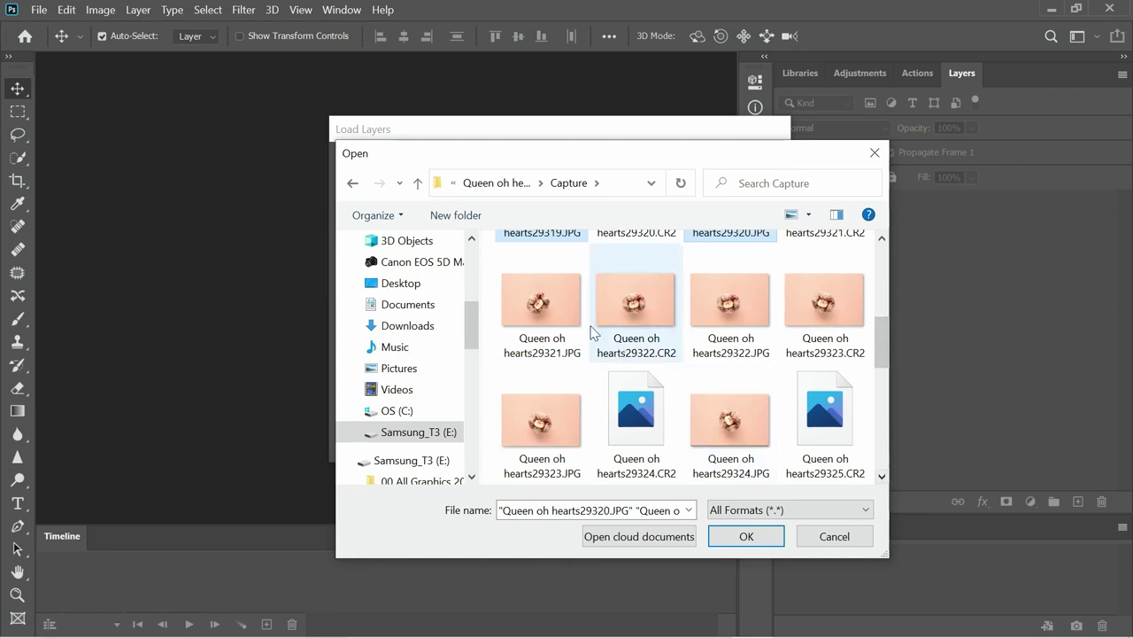
left_click(554, 310, "ctrl")
left_click(737, 316, "ctrl")
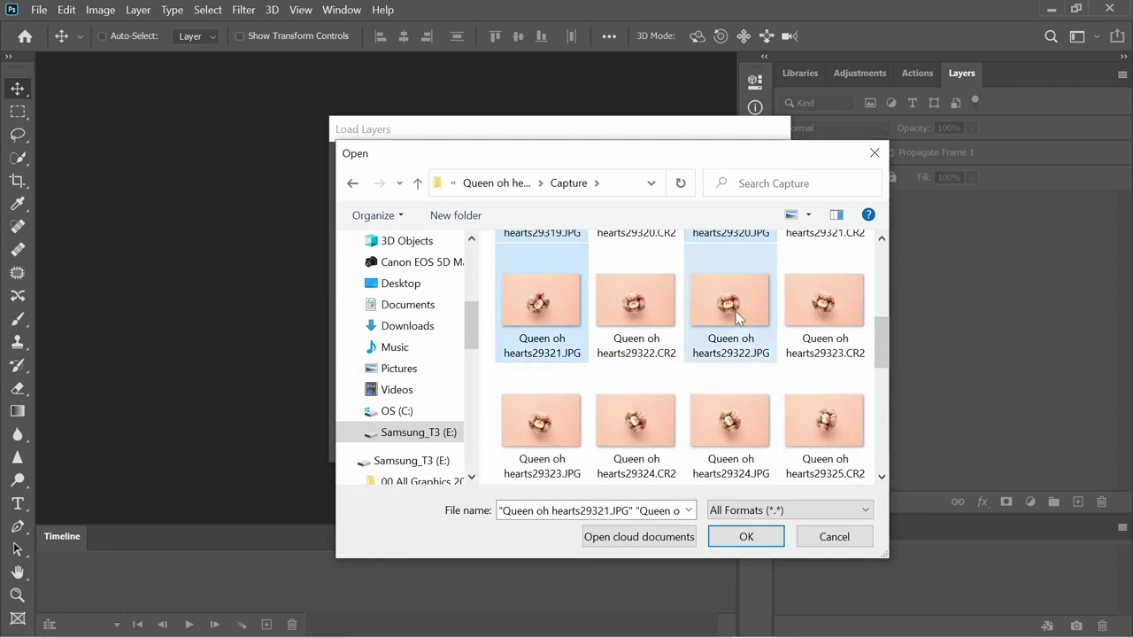
left_click(557, 421, "ctrl")
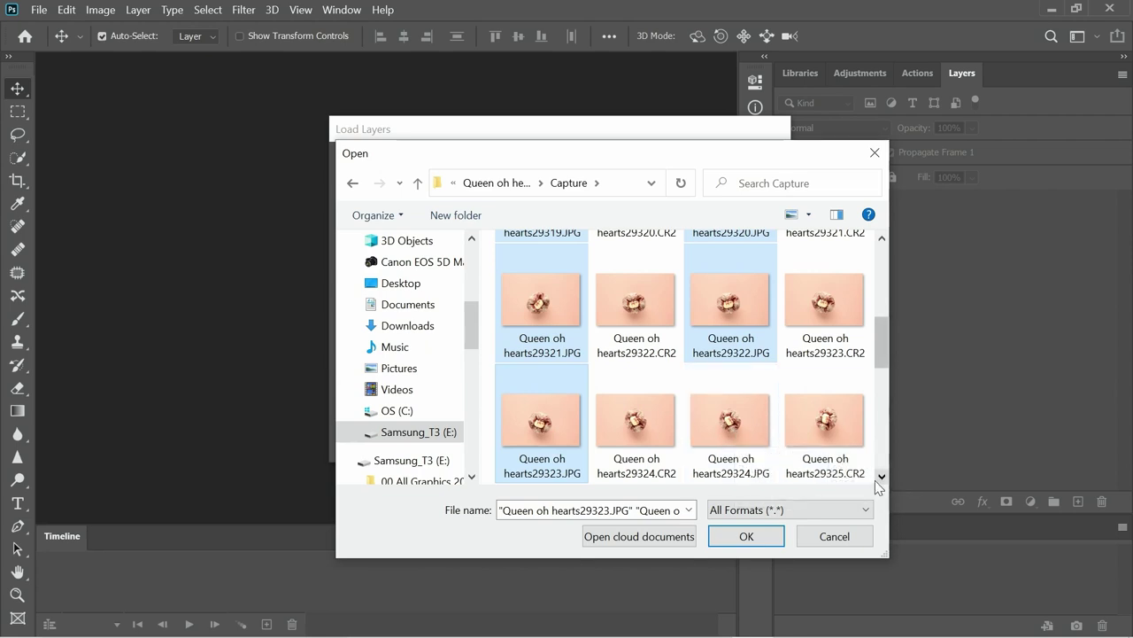
left_click(740, 436, "ctrl")
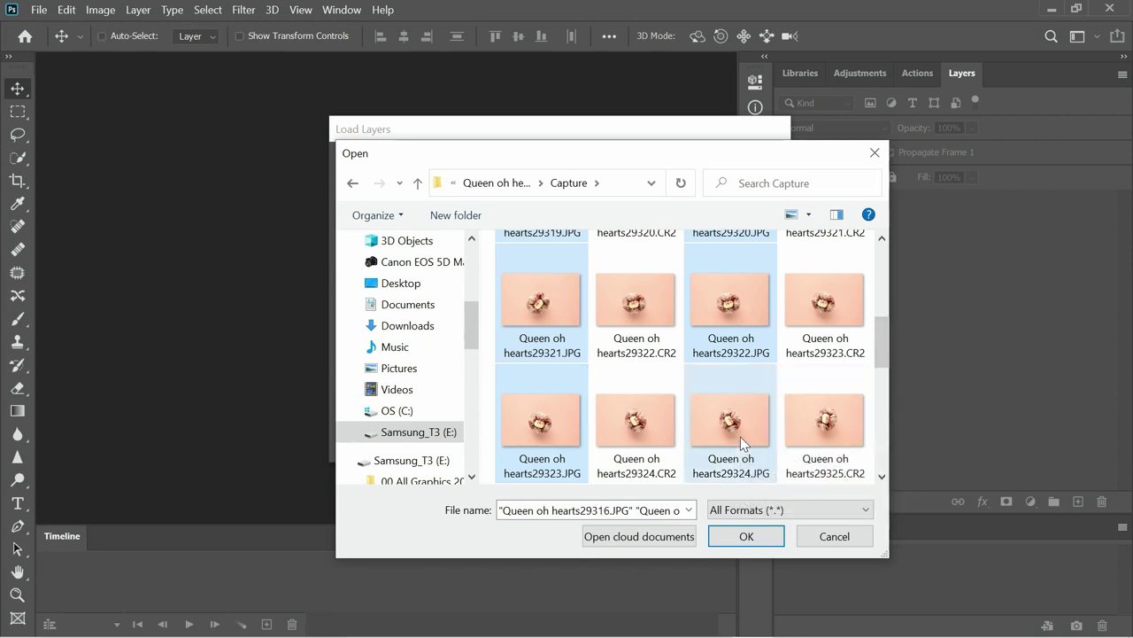
left_click(882, 476)
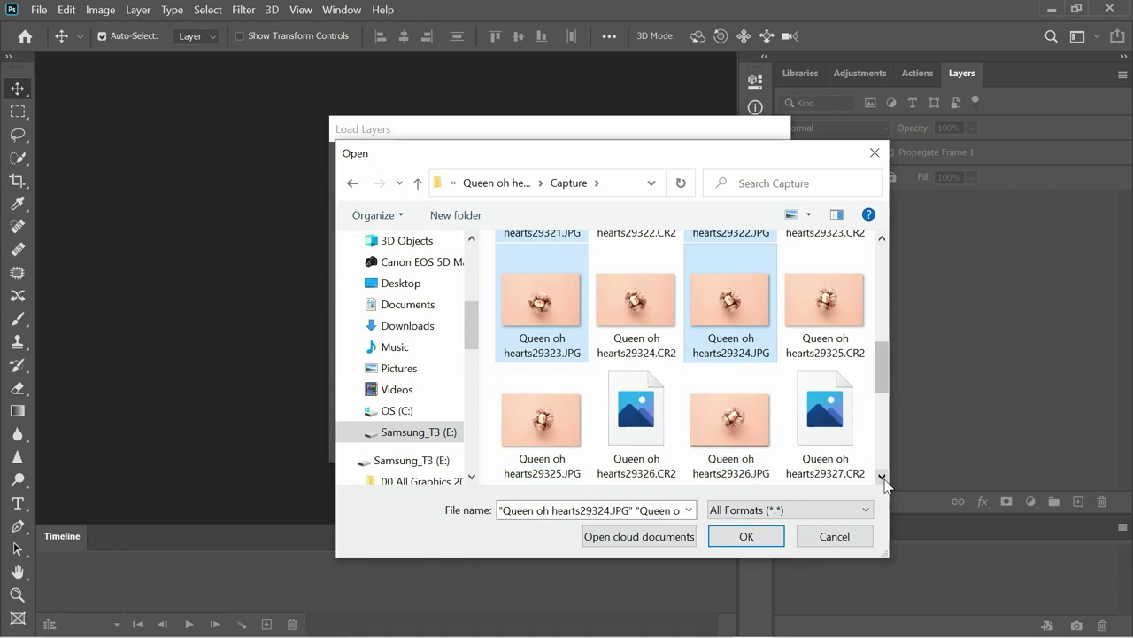
left_click(882, 476)
Add frames 29325 to 29331 and load all chosen JPGs into one layer stack
left_click(545, 297, "ctrl")
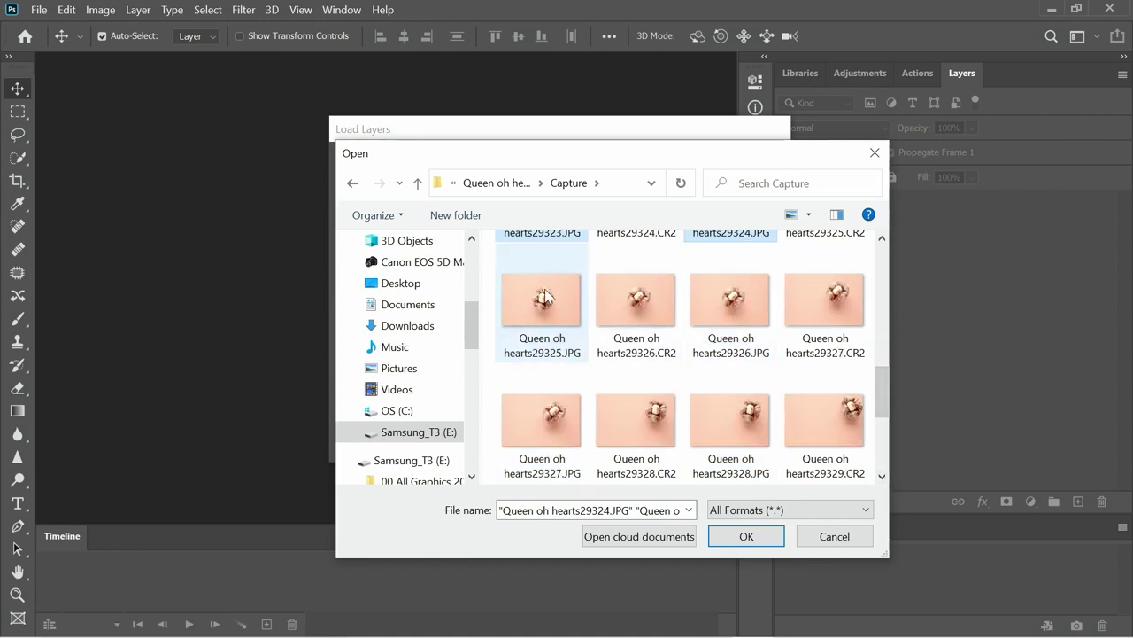
left_click(689, 302, "ctrl")
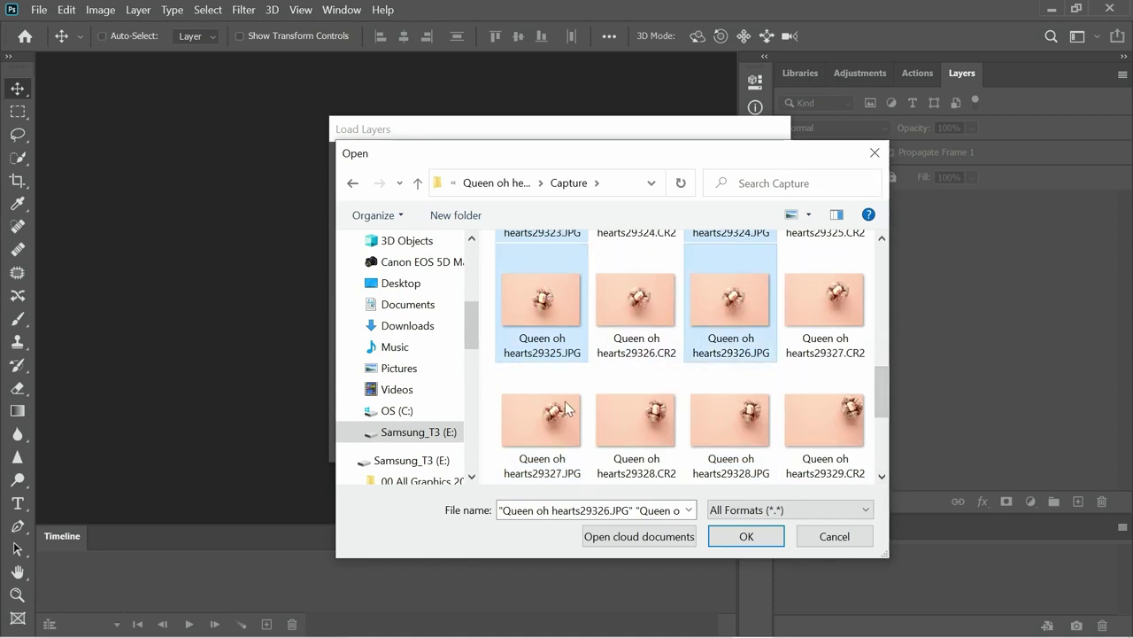
left_click(543, 430, "ctrl")
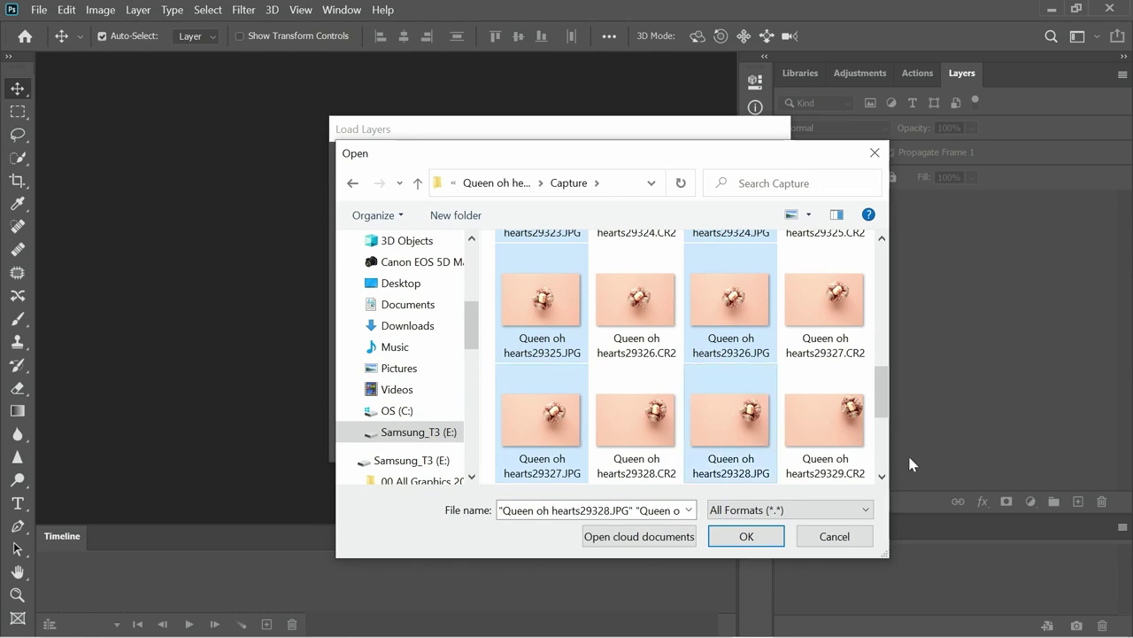
left_click(882, 476)
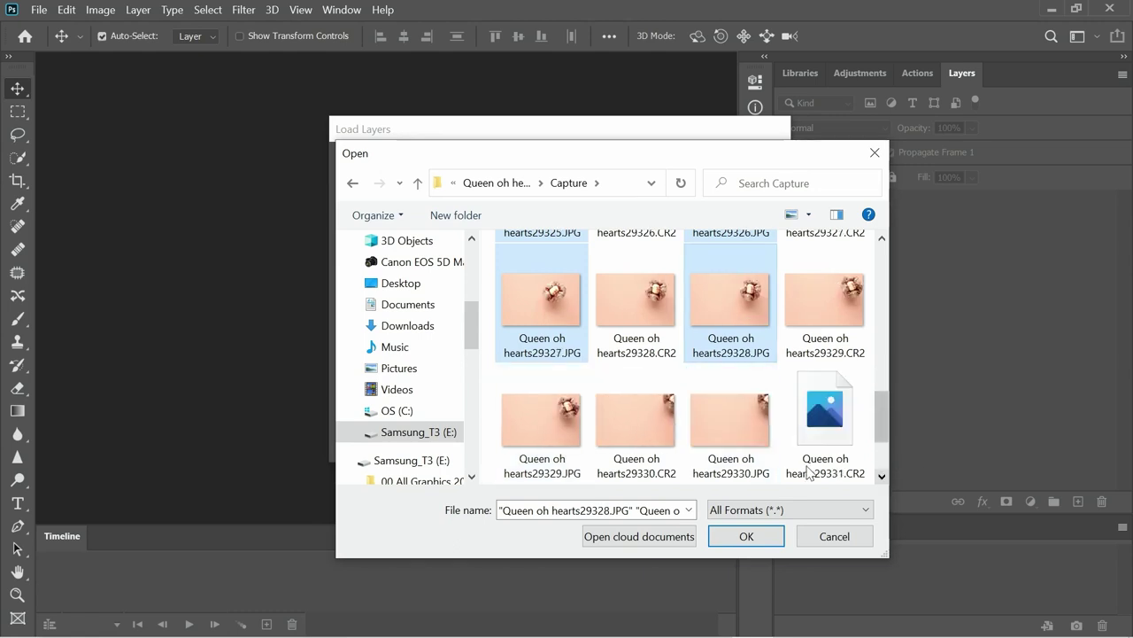
left_click(554, 424, "ctrl")
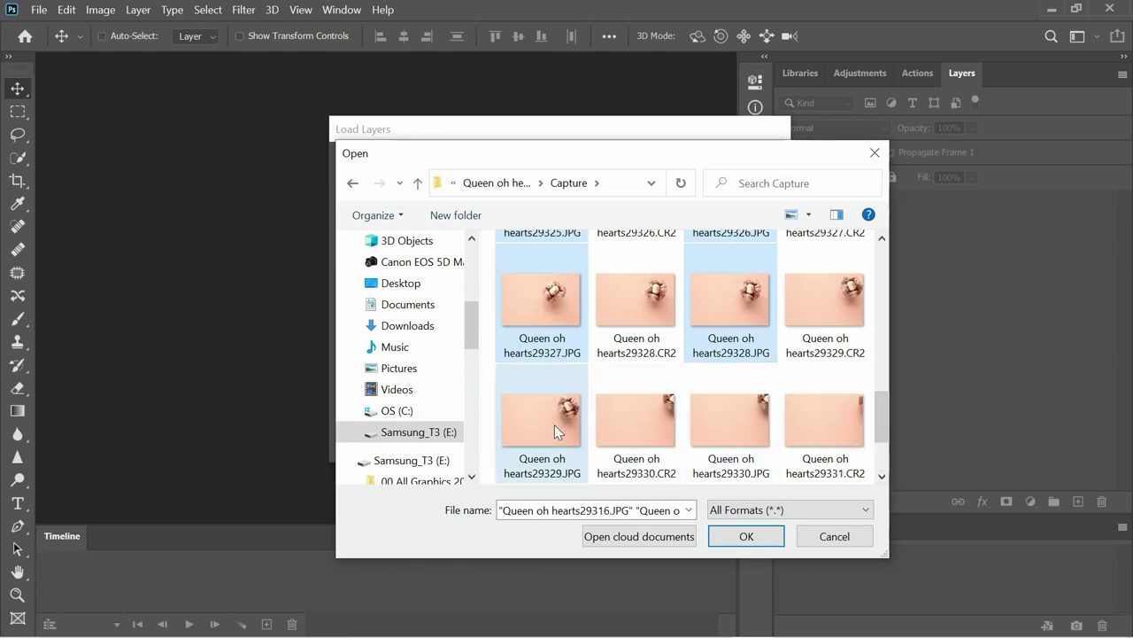
left_click(719, 424, "ctrl")
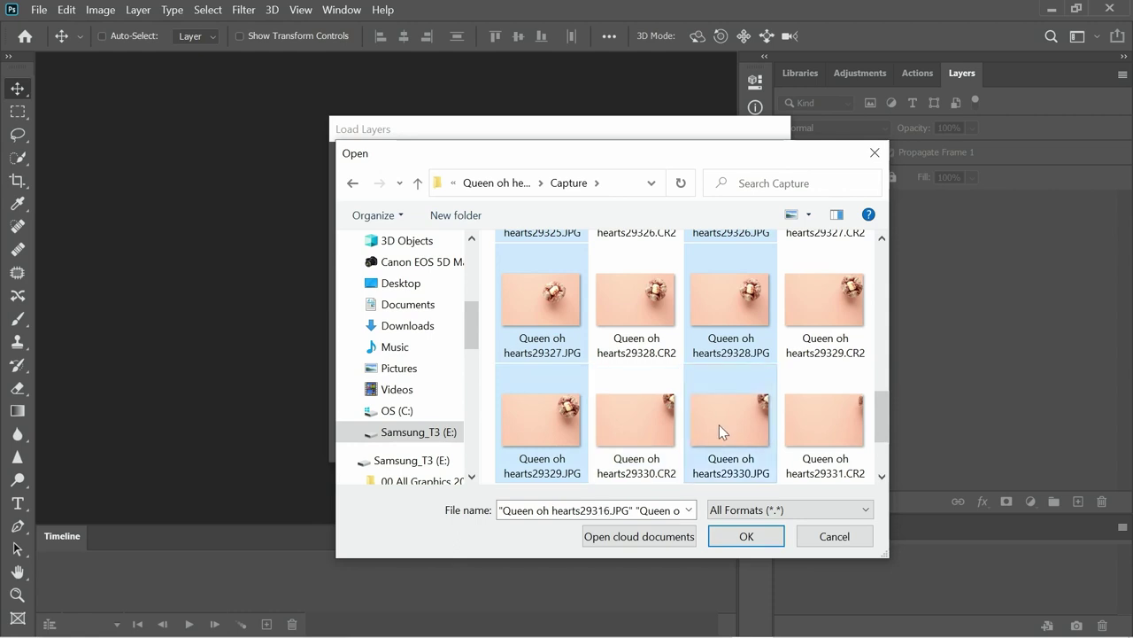
left_click(881, 476)
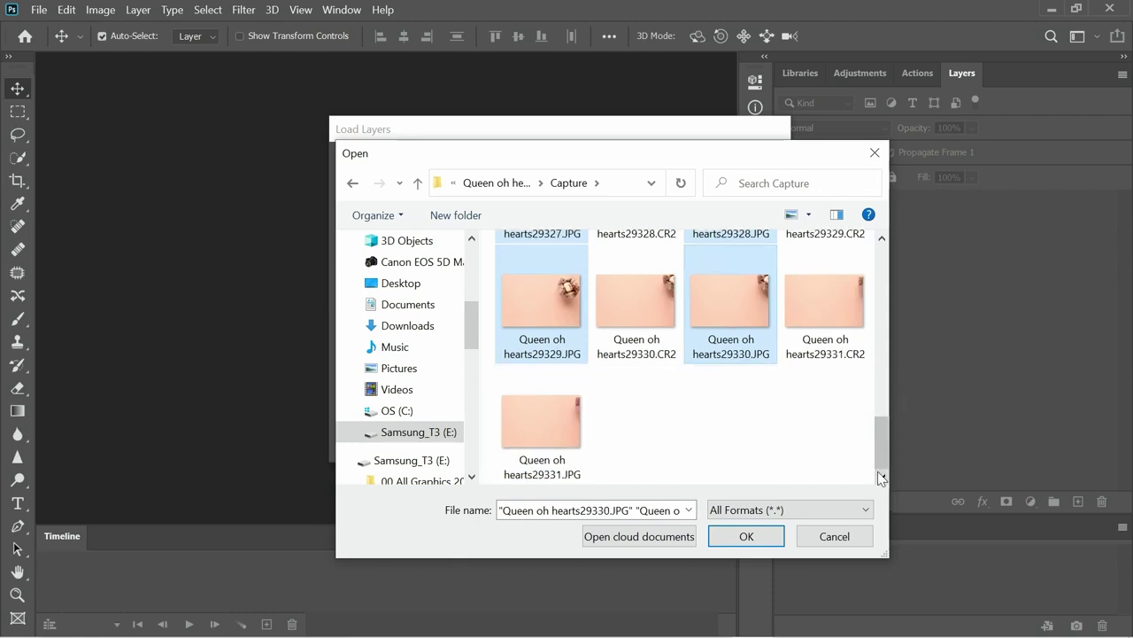
left_click(544, 415, "ctrl")
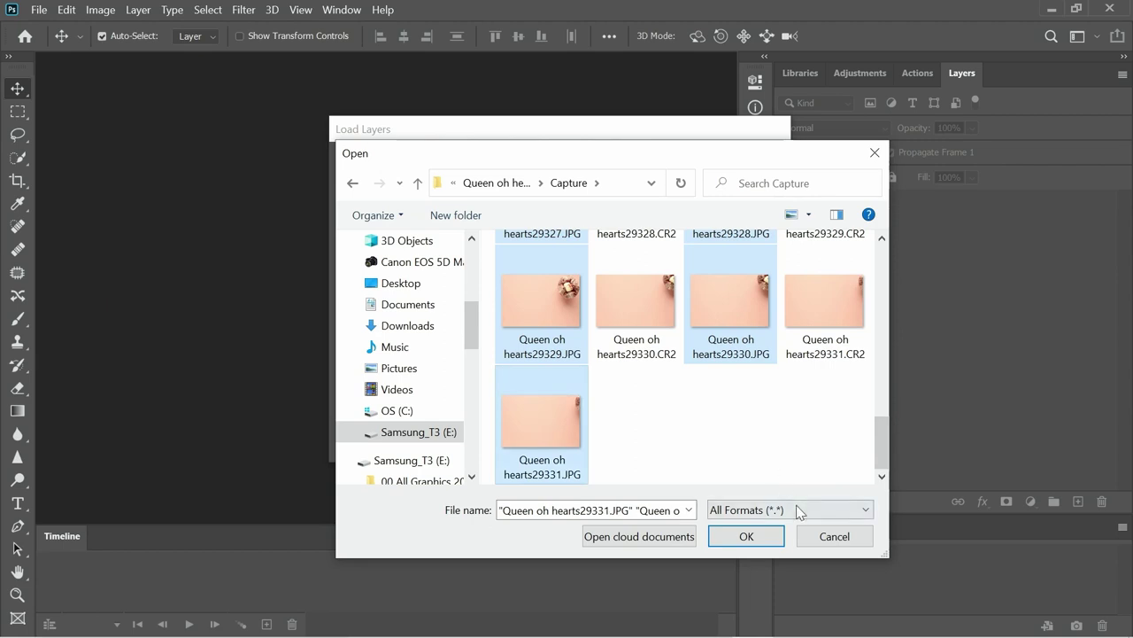
left_click(749, 540)
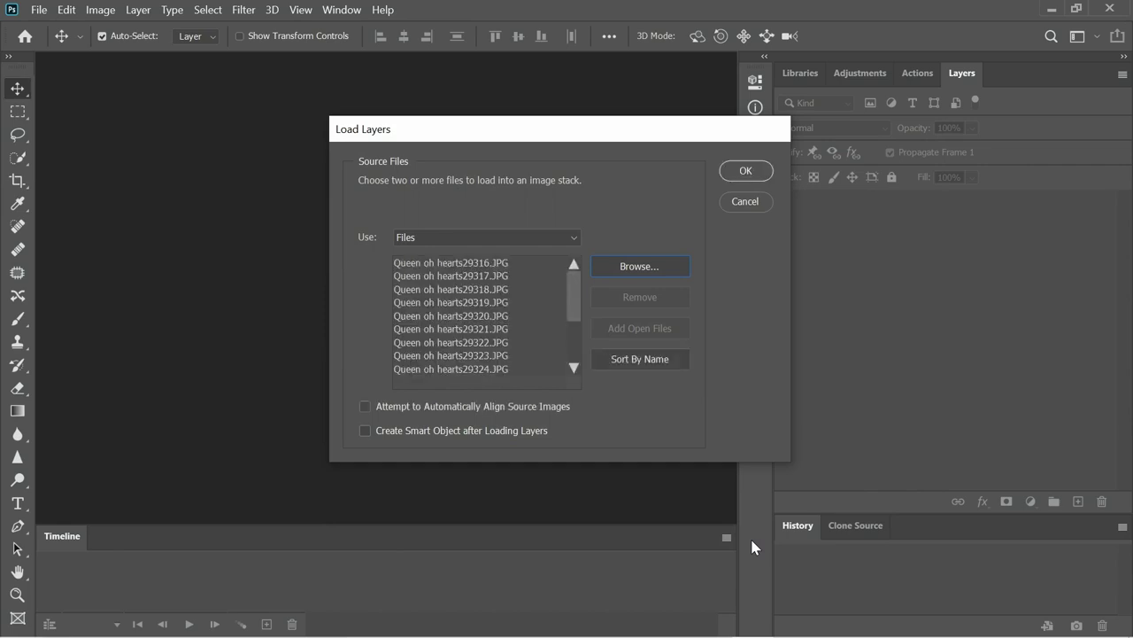
left_click(747, 170)
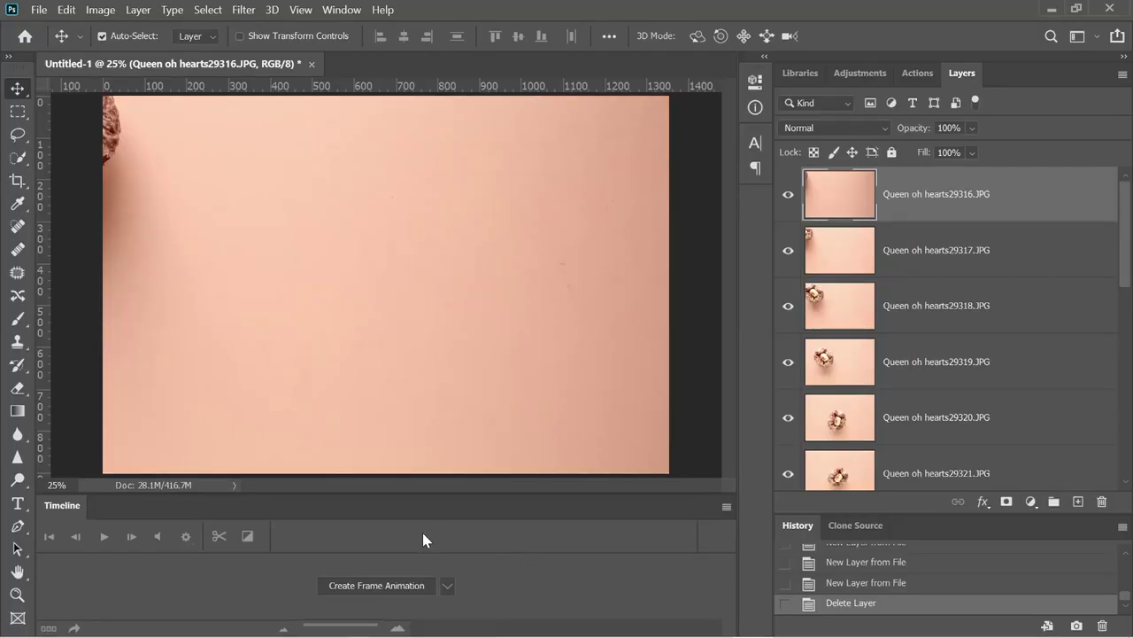
Show the Timeline panel with Create Frame Animation as the timeline type
left_click(343, 11)
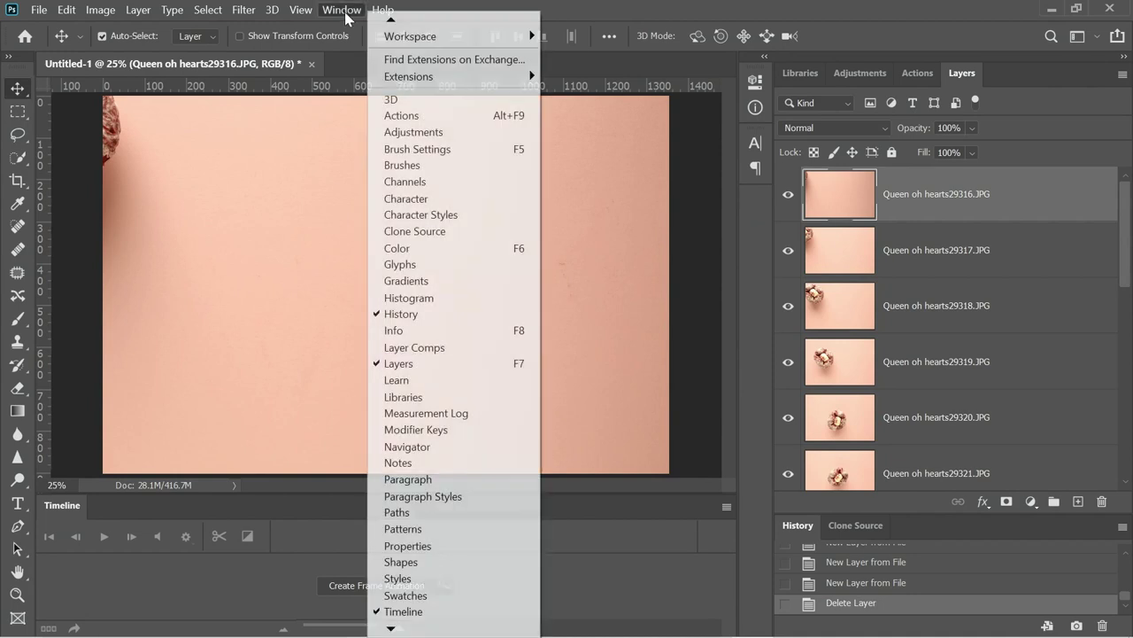
left_click(398, 611)
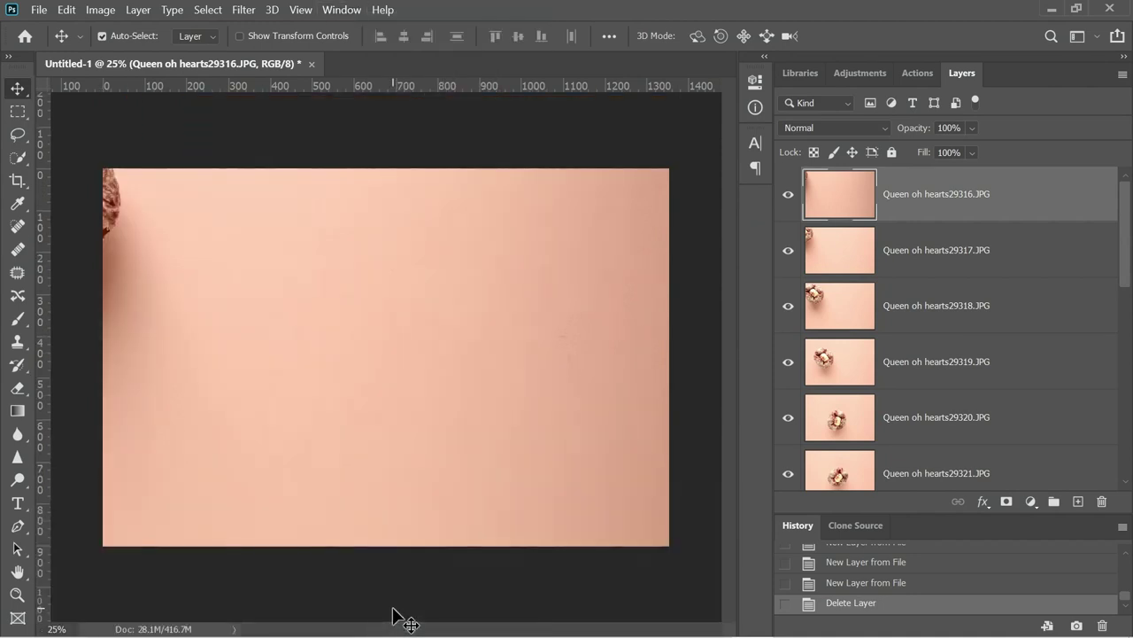
left_click(325, 11)
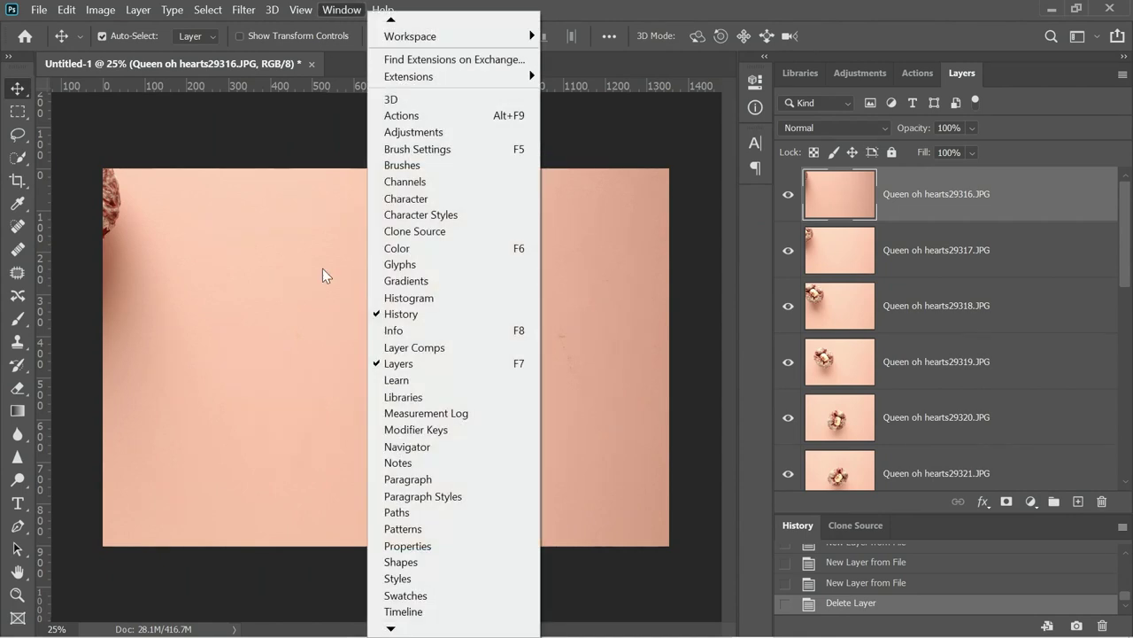
left_click(400, 612)
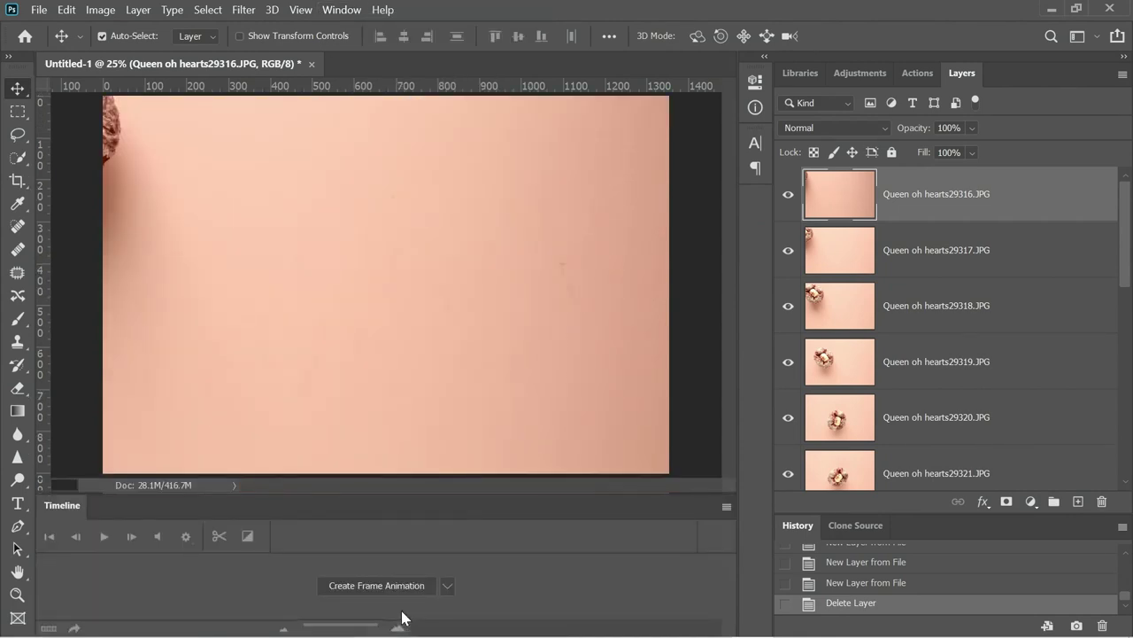
left_click(449, 583)
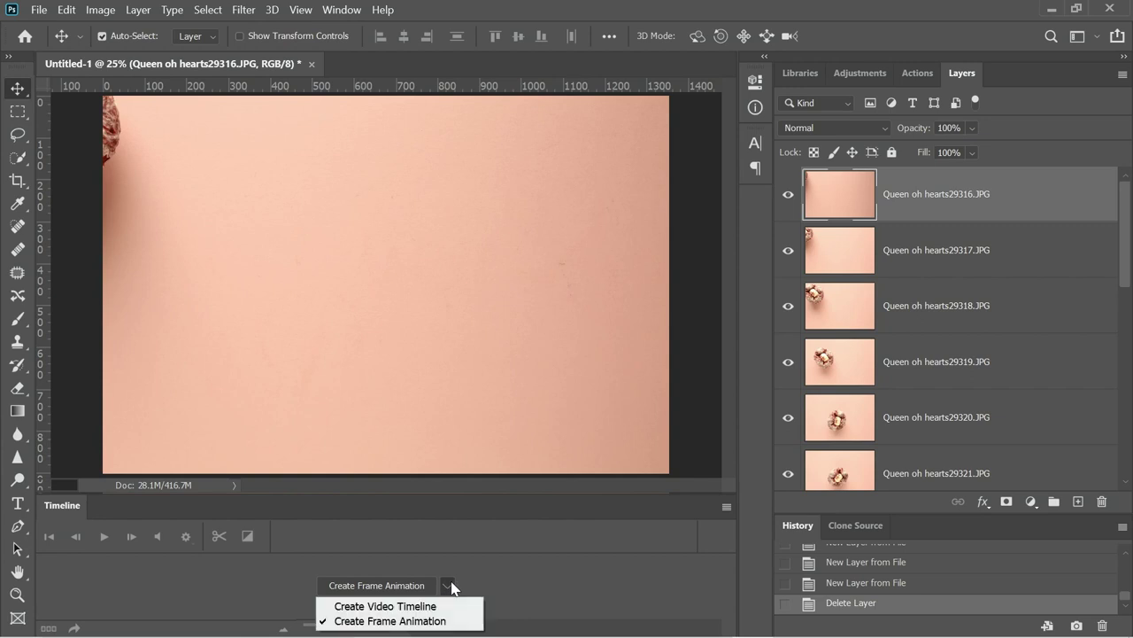
left_click(409, 623)
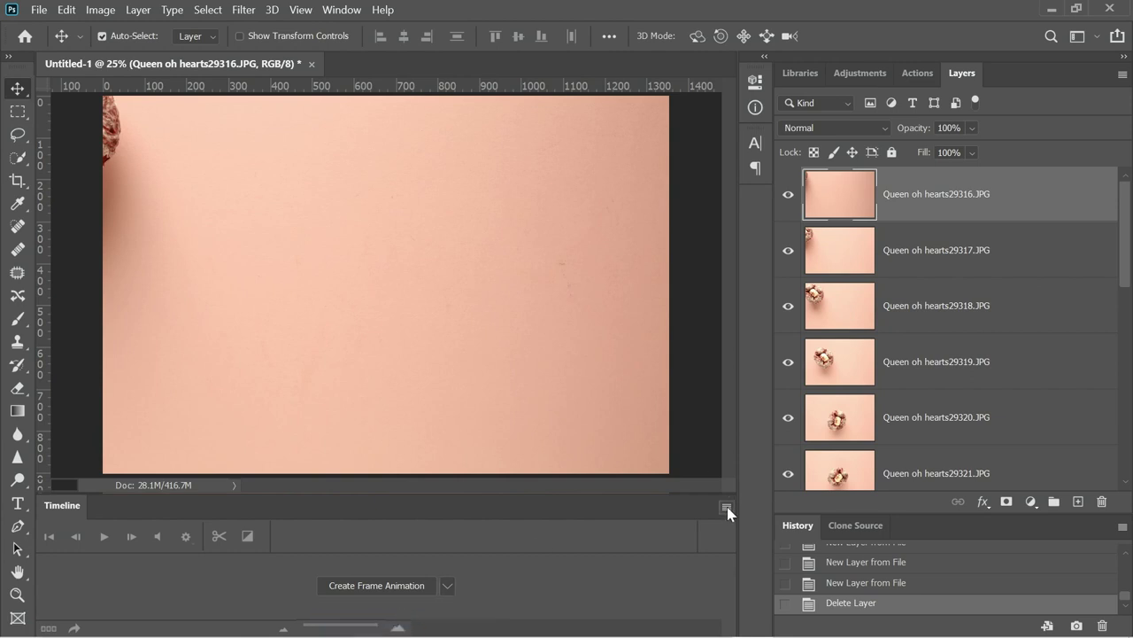
Create the frame animation and use Make Frames From Layers for one frame per photo
left_click(726, 508)
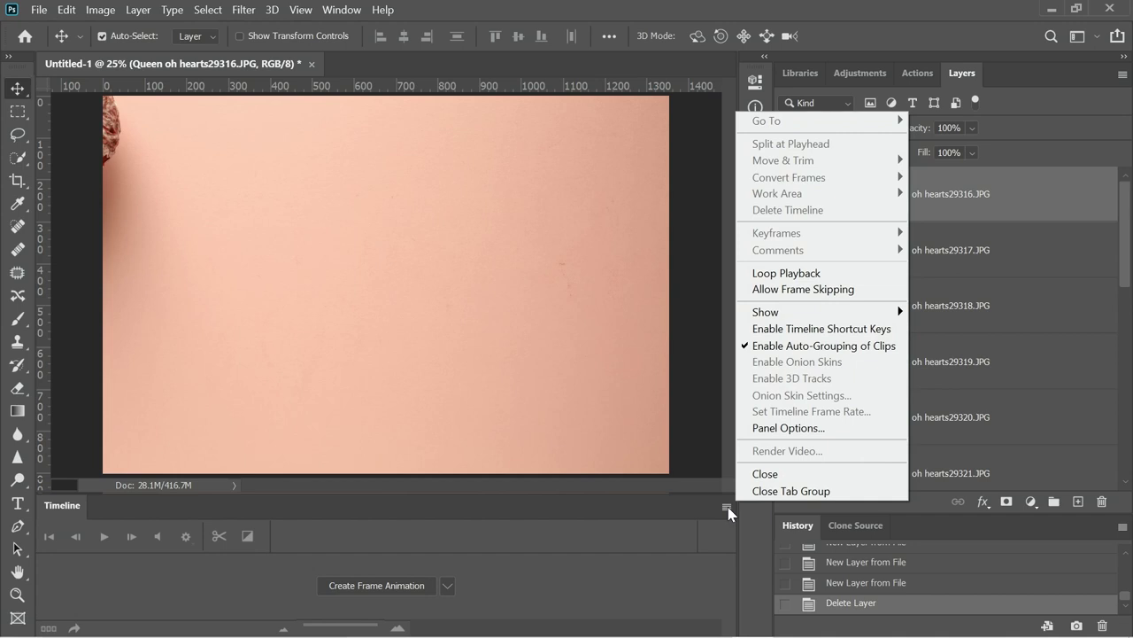
left_click(382, 588)
left_click(379, 586)
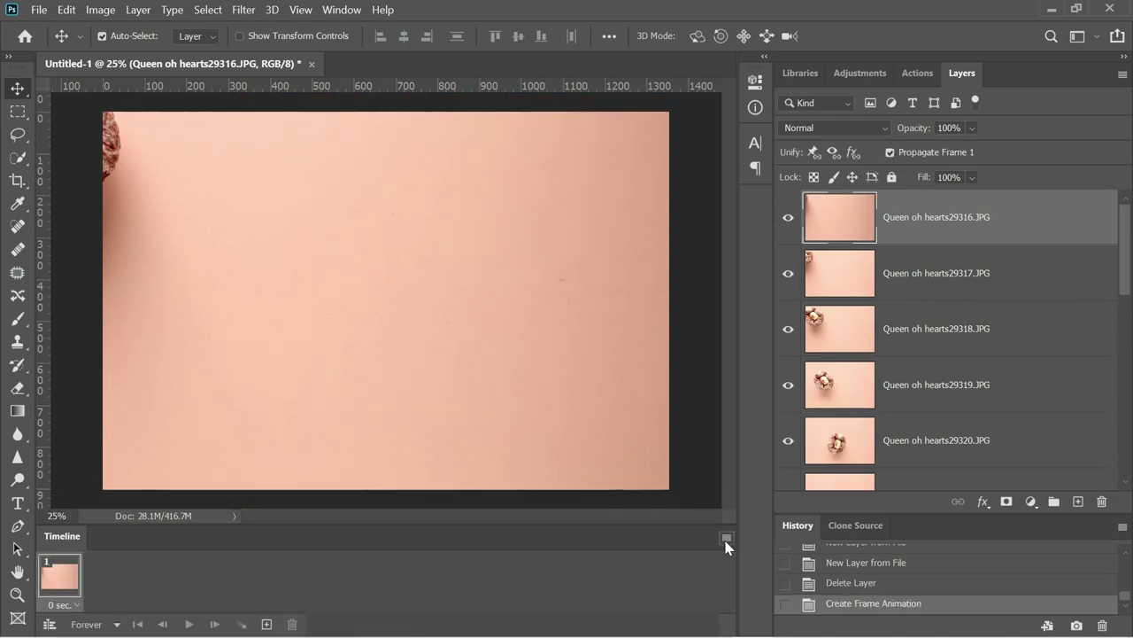
left_click(726, 538)
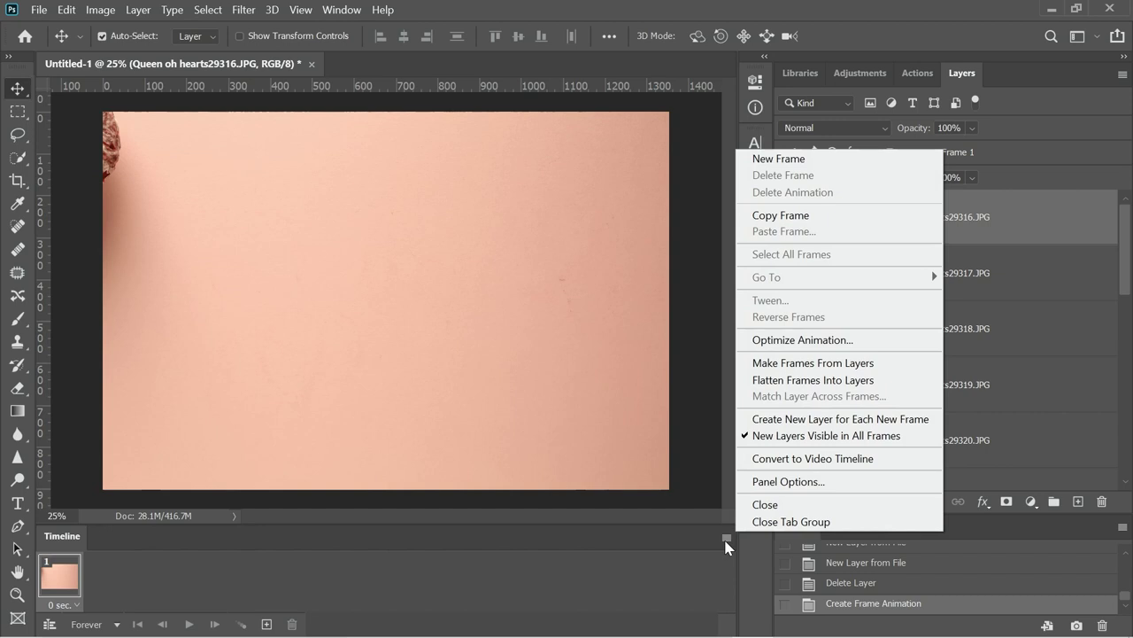
left_click(813, 363)
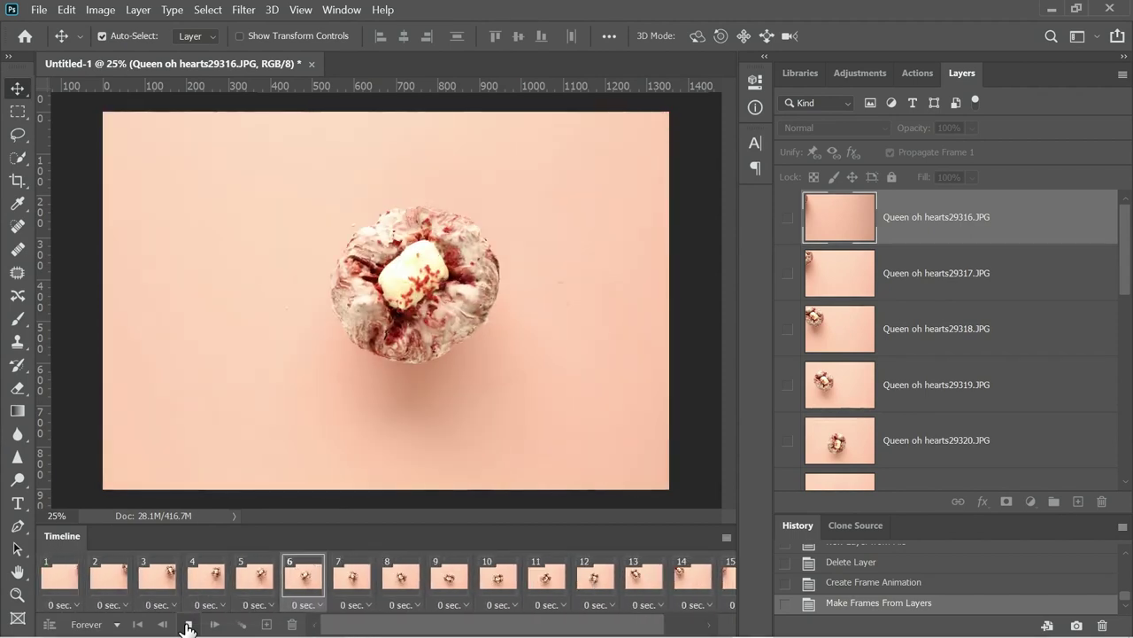
left_click(187, 625)
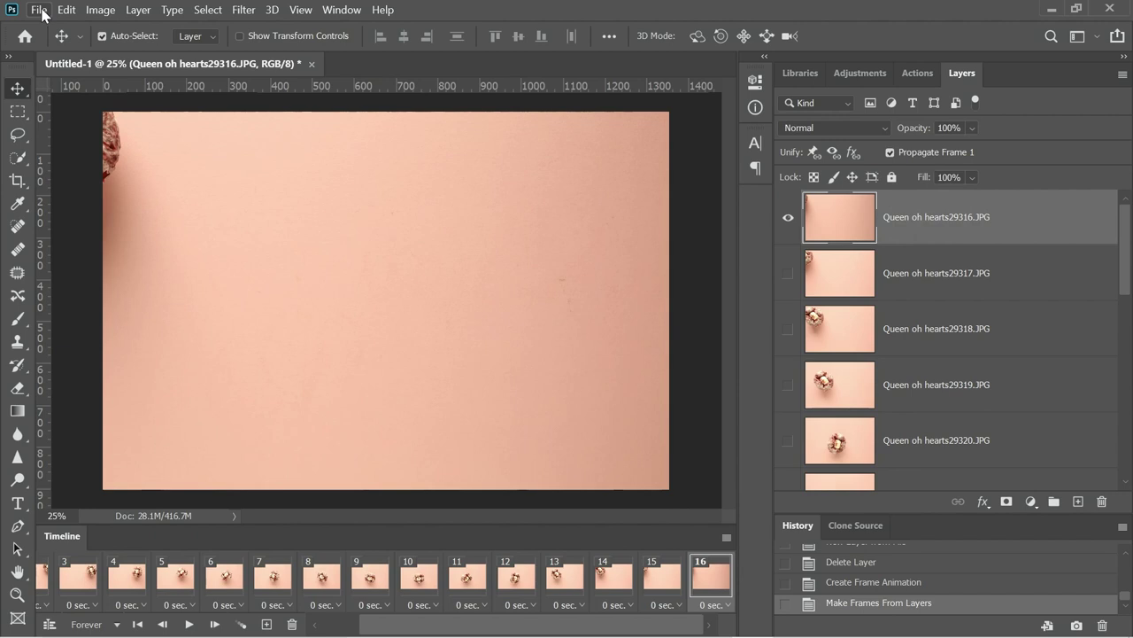
Open Save for Web (Legacy) with 256-colour GIF settings and zoom the preview to 25%
left_click(40, 11)
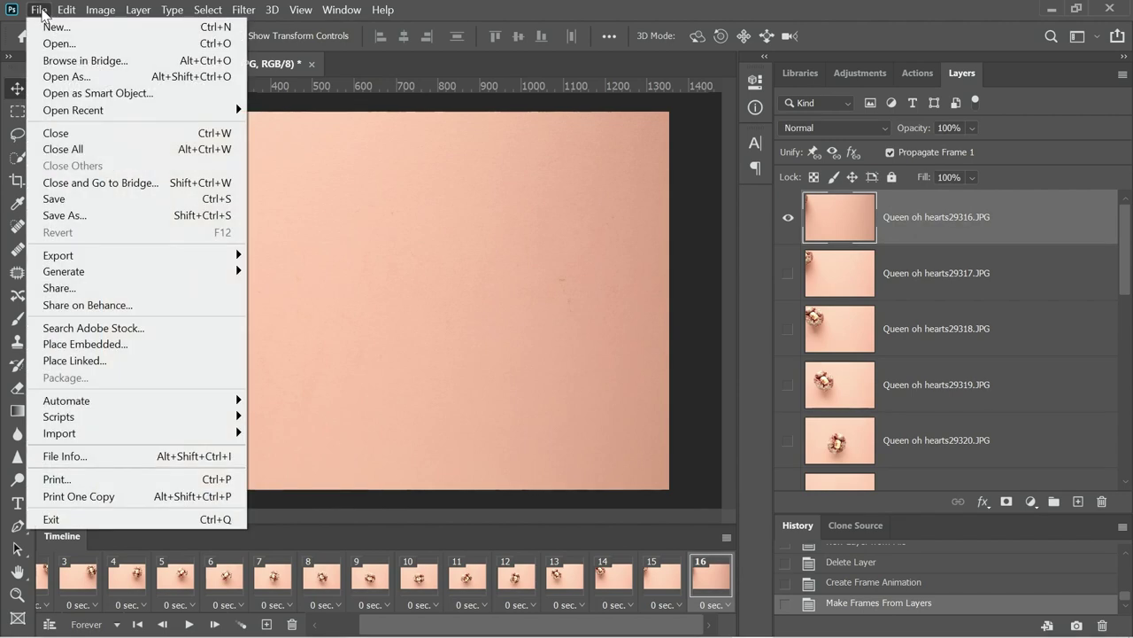
mouse_move(48, 260)
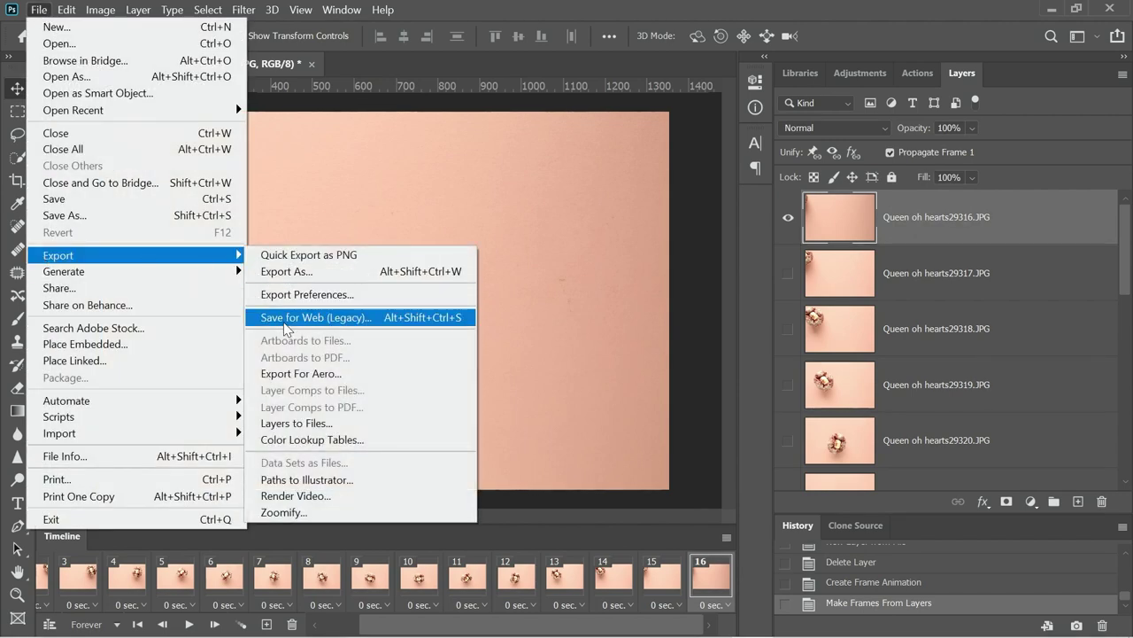
left_click(286, 318)
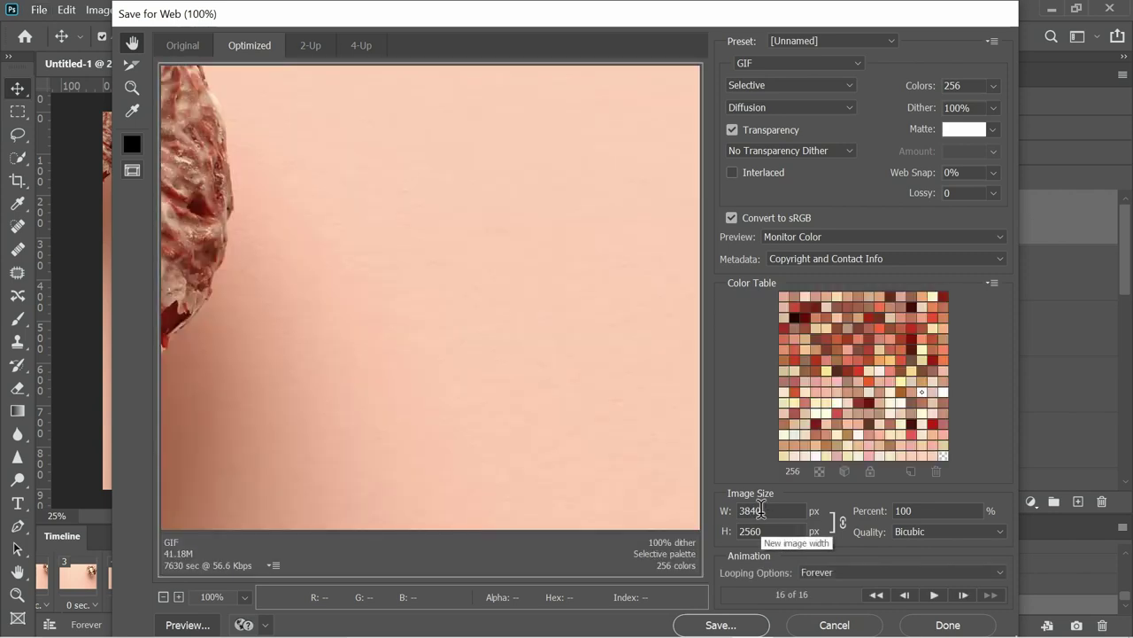
key("ctrl+minus")
key("ctrl+minus")
key("ctrl+minus")
key("ctrl+minus")
key("ctrl+minus")
key("ctrl+minus")
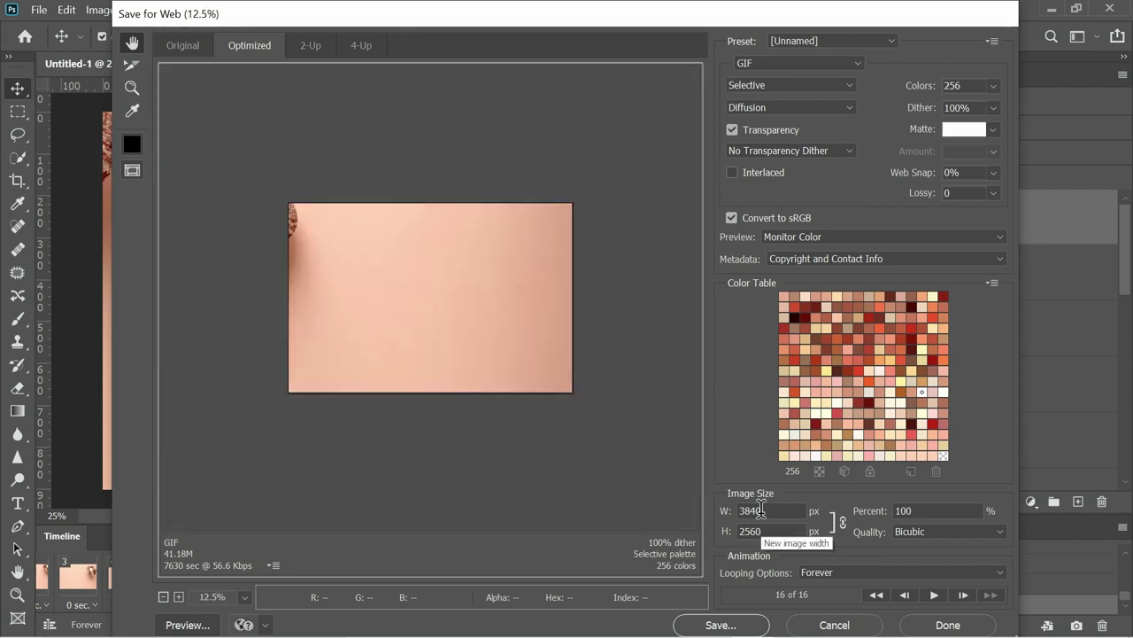
key("ctrl+plus")
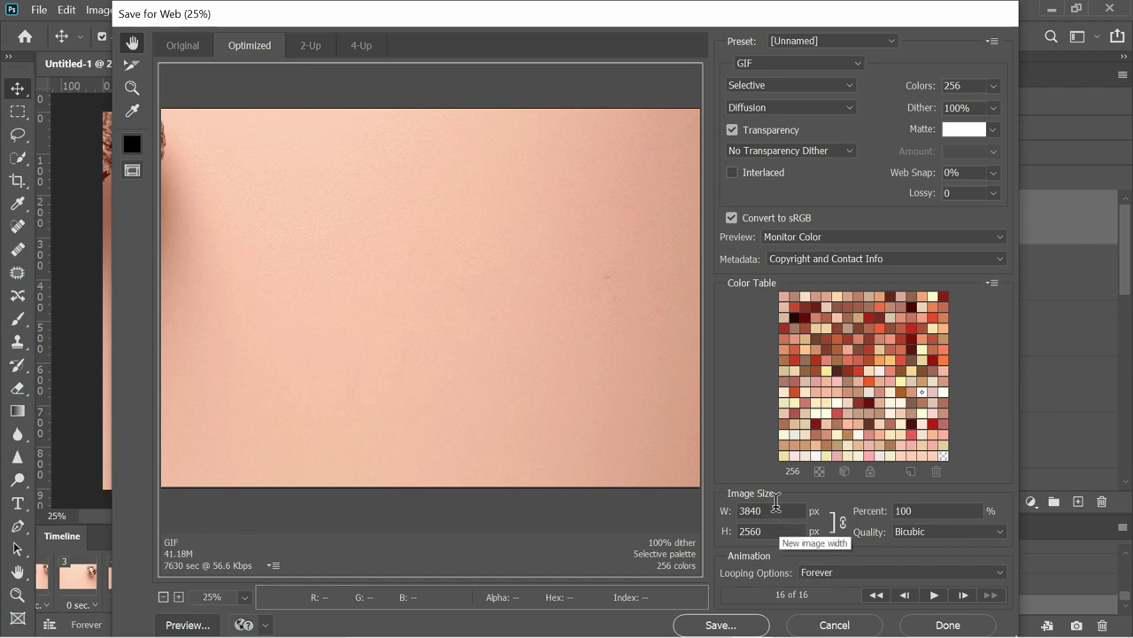
Save the optimized GIF to Documents as 'Queen Animation 1'
left_click(728, 625)
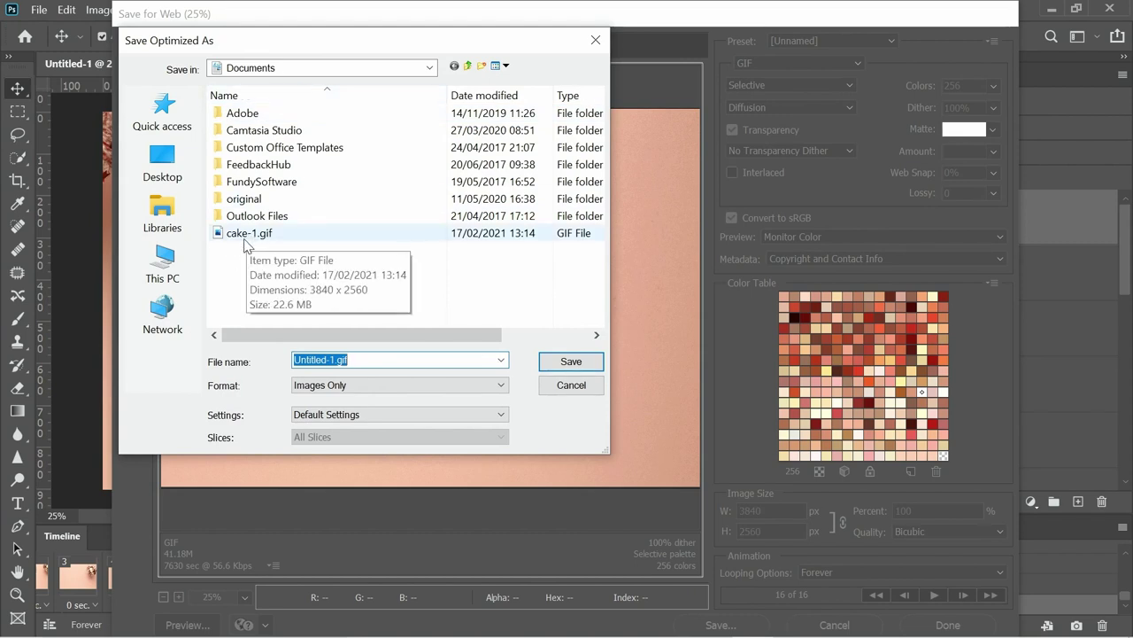
scroll(292, 332, "right", 1)
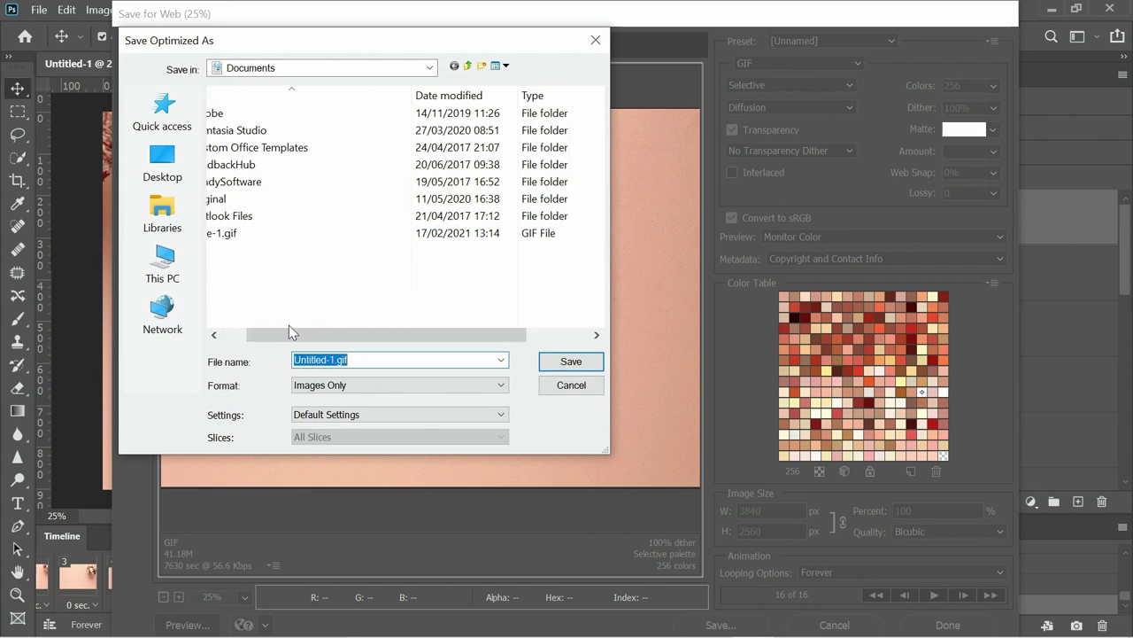
type("Q")
key("BackSpace")
type("ueen Animation 1")
left_click(575, 360)
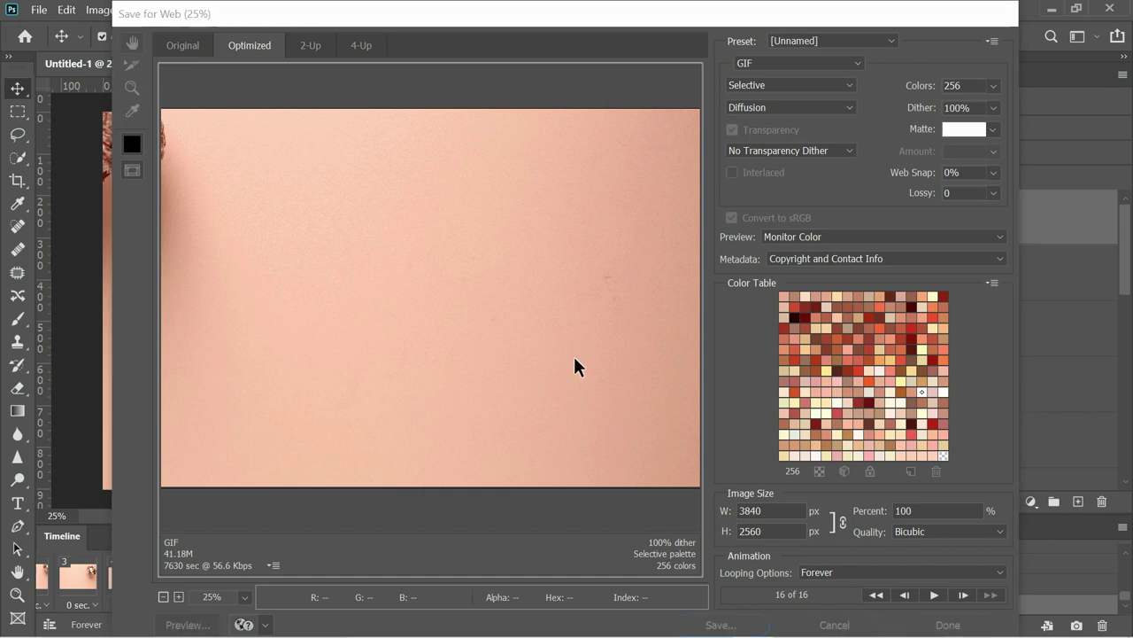
Dismiss the Save for Web window after the GIF finishes saving
key("Escape")
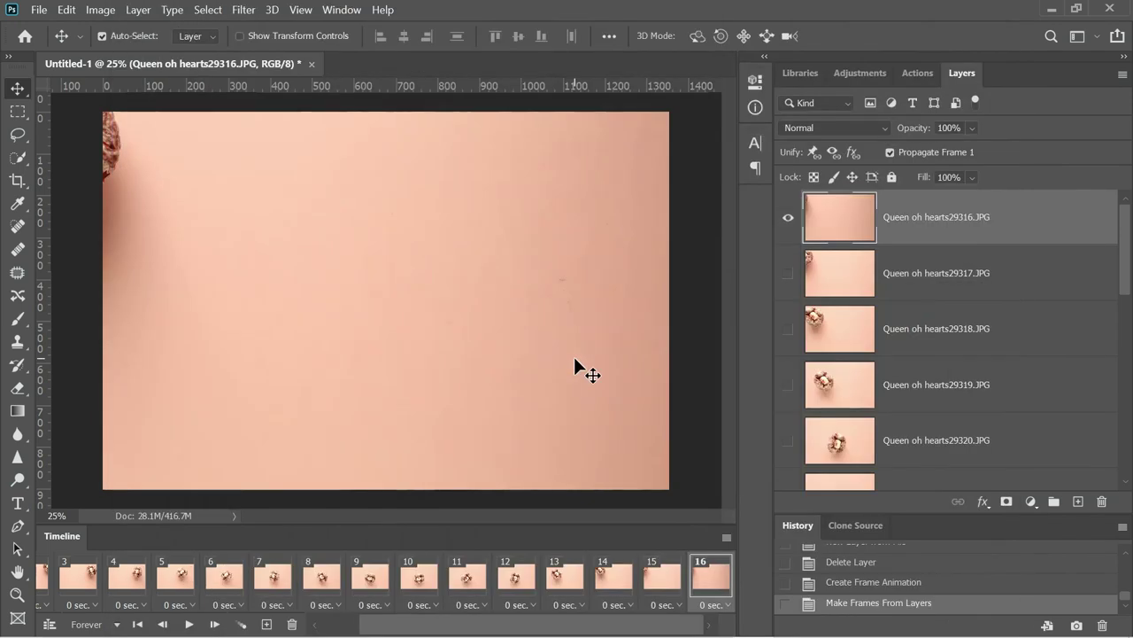